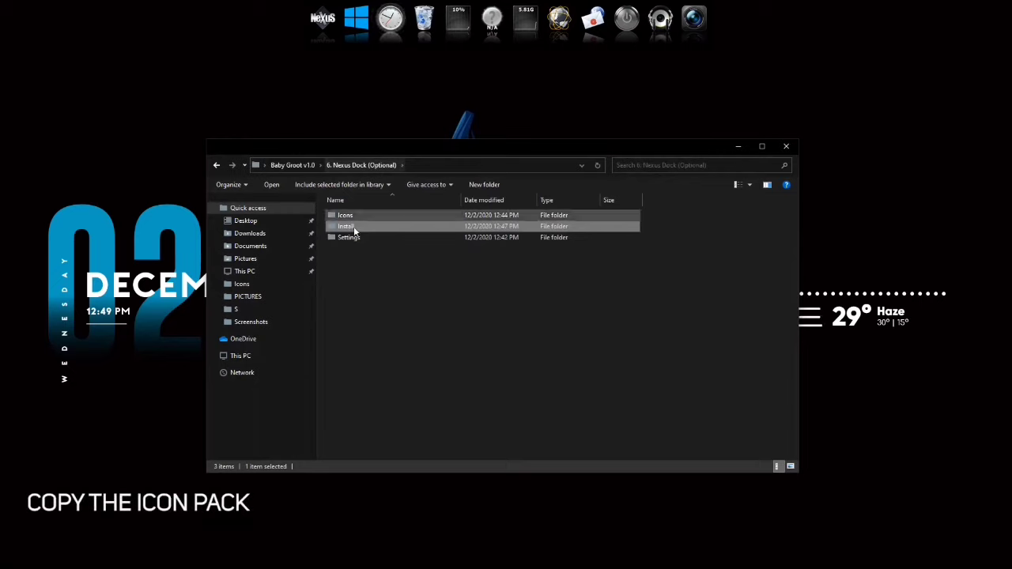
Copy the icon pack's inner Icons folder into the Paste Here shortcut's destination, replacing the files that already exist there
double_click(354, 219)
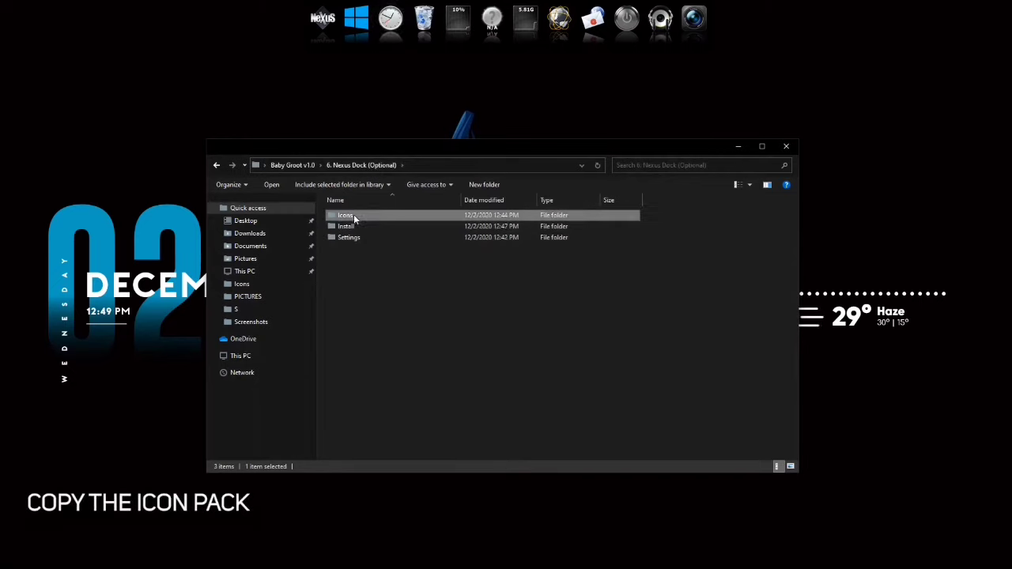
left_click(354, 219)
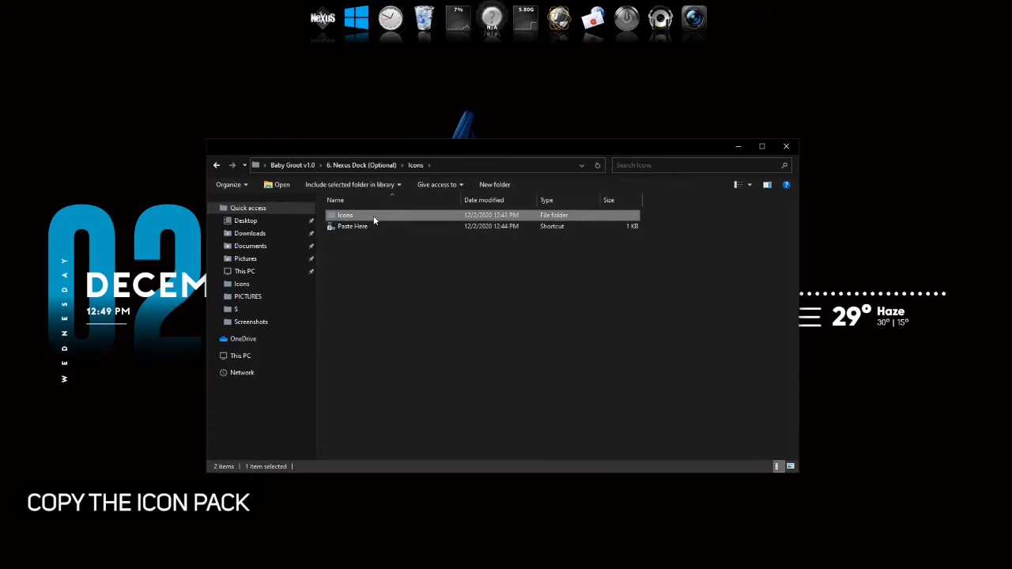
right_click(376, 219)
left_click(421, 399)
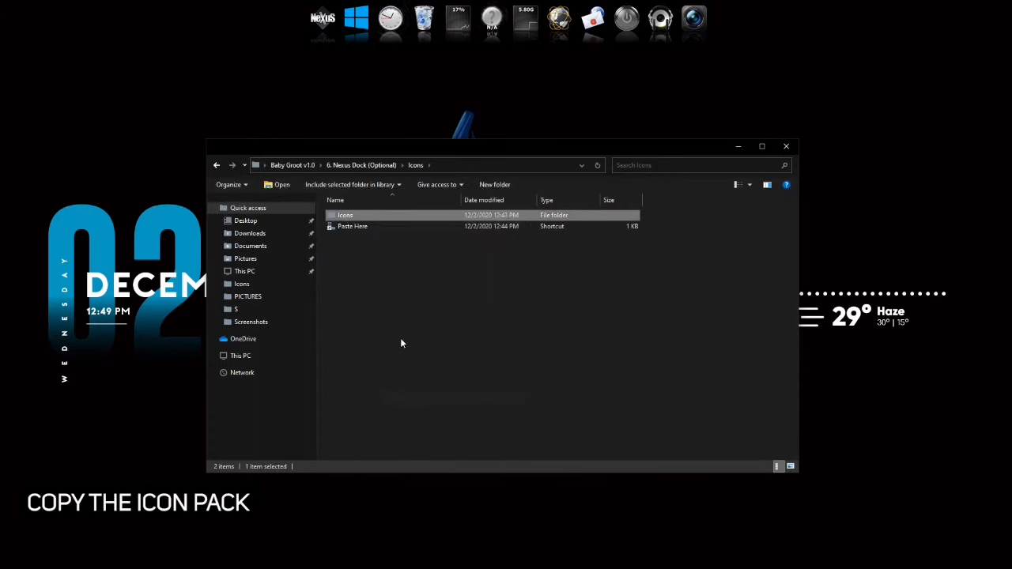
left_click(363, 225)
right_click(364, 226)
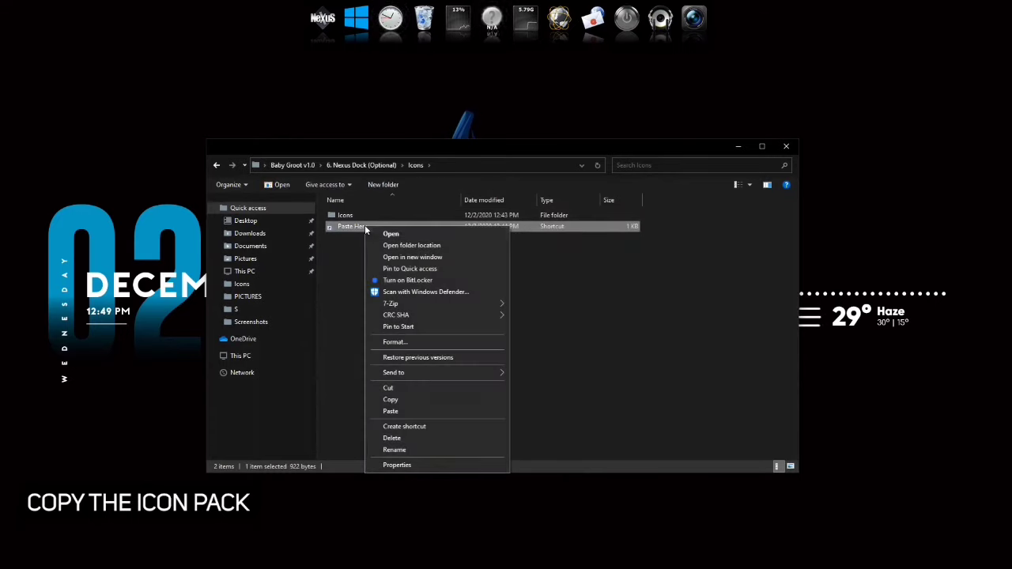
left_click(404, 411)
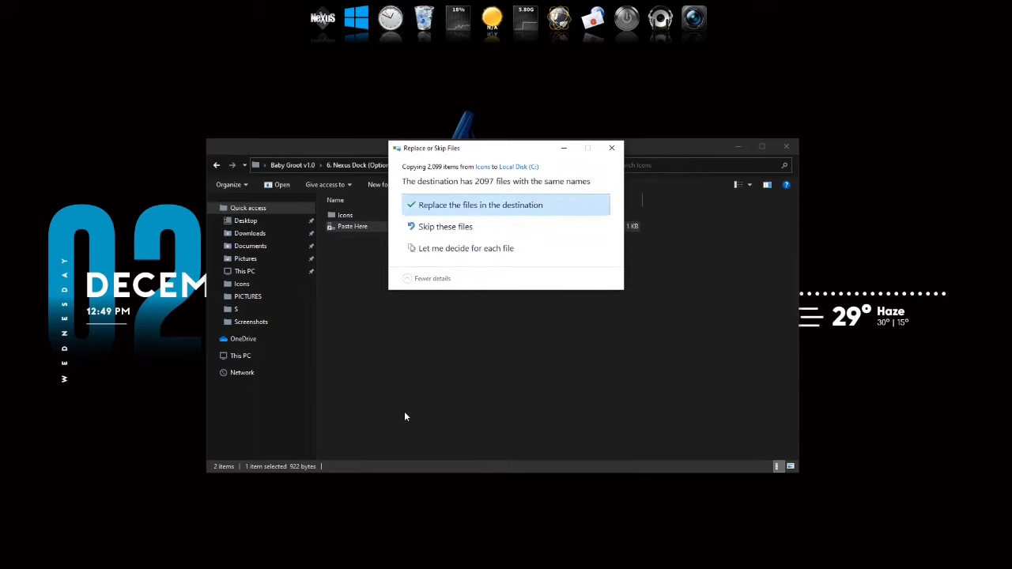
left_click(485, 208)
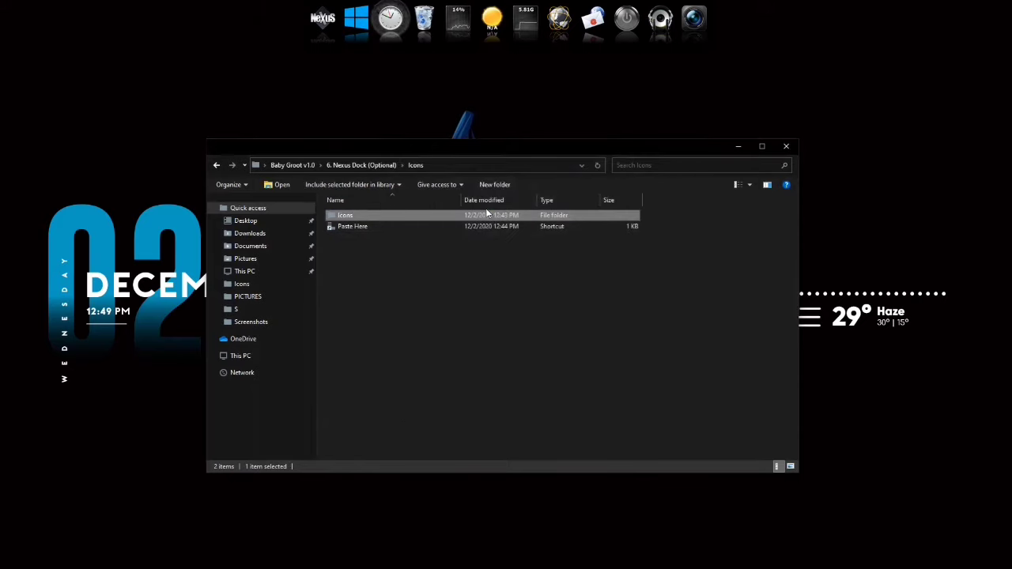
Open the Settings folder of 6. Nexus Dock (Optional) and locate the config.wbk file
left_click(362, 166)
left_click(355, 237)
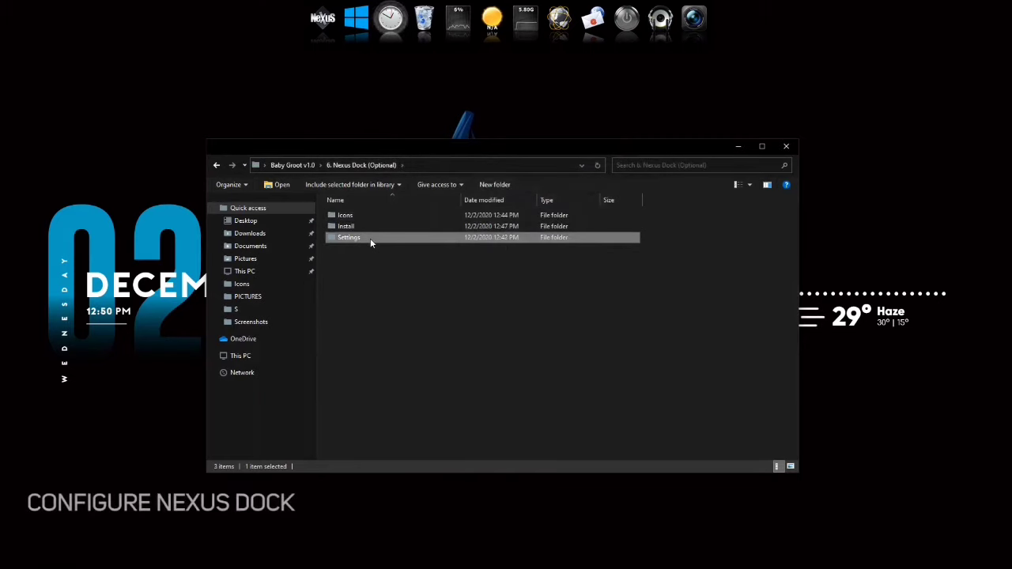
double_click(370, 238)
left_click(368, 218)
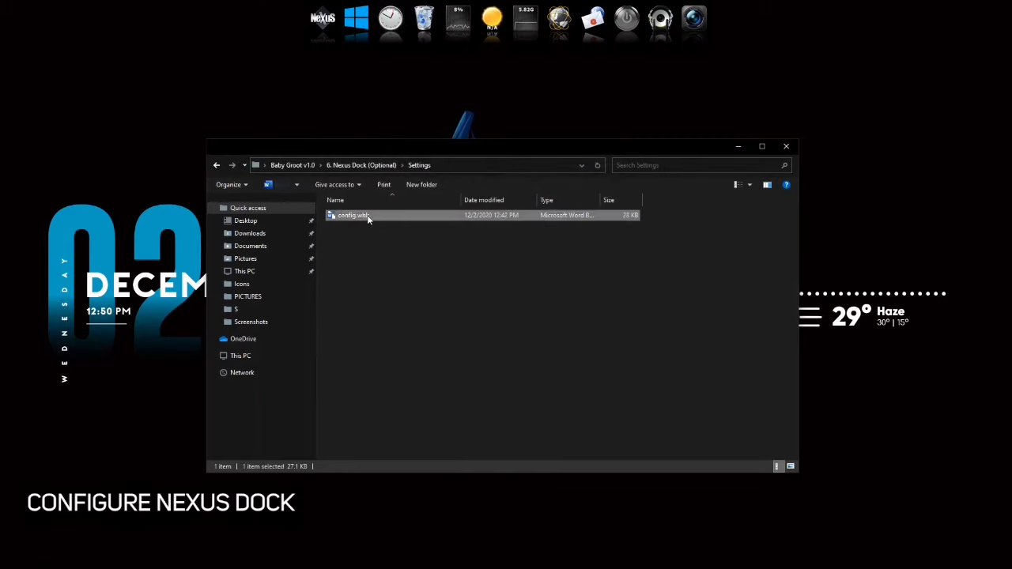
Restore the Nexus dock configuration from config.wbk in the desktop folder Baby Groot v1.0 > 6. Nexus Dock (Optional) > Settings
left_click(333, 35)
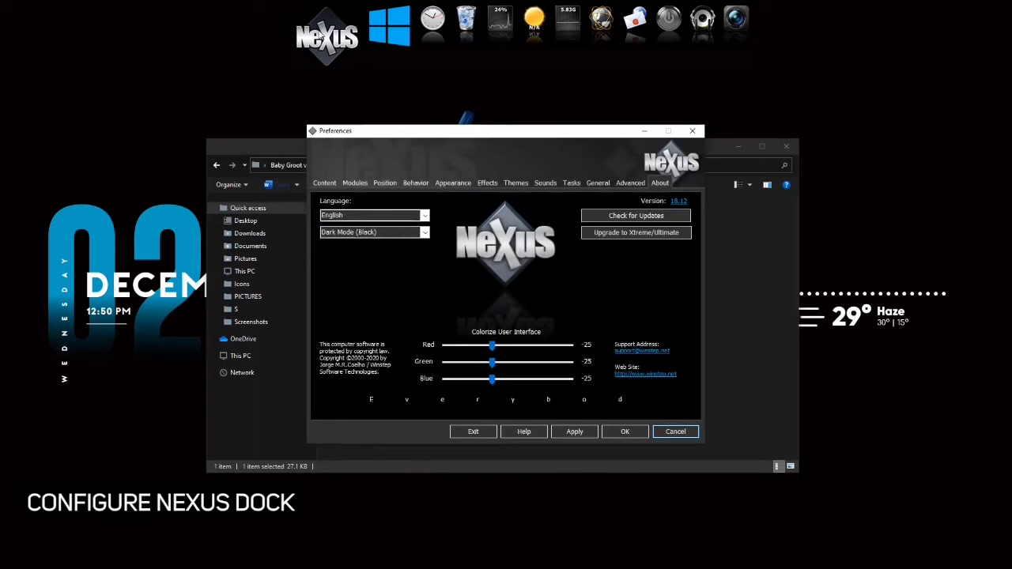
left_click(641, 184)
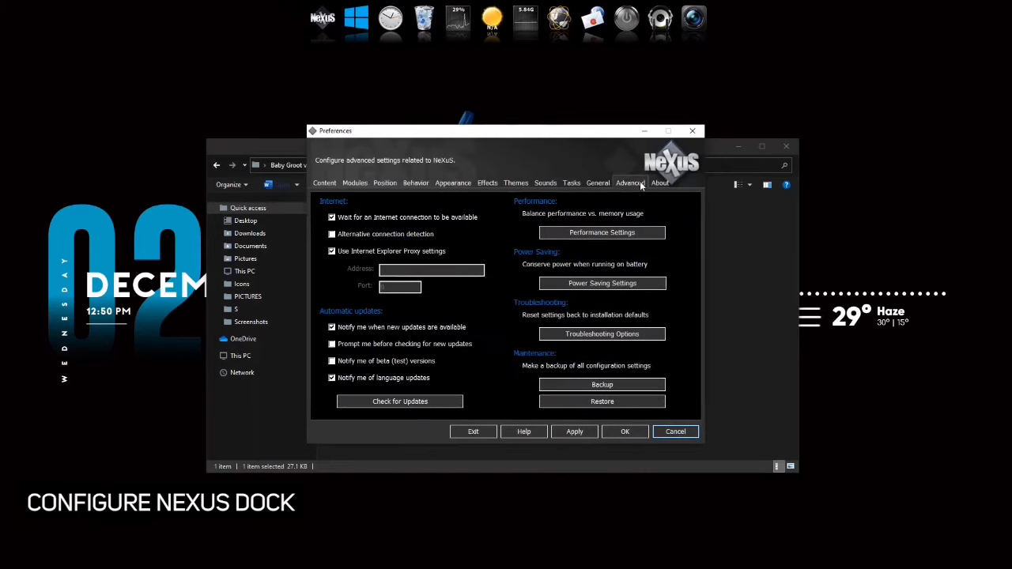
left_click(603, 403)
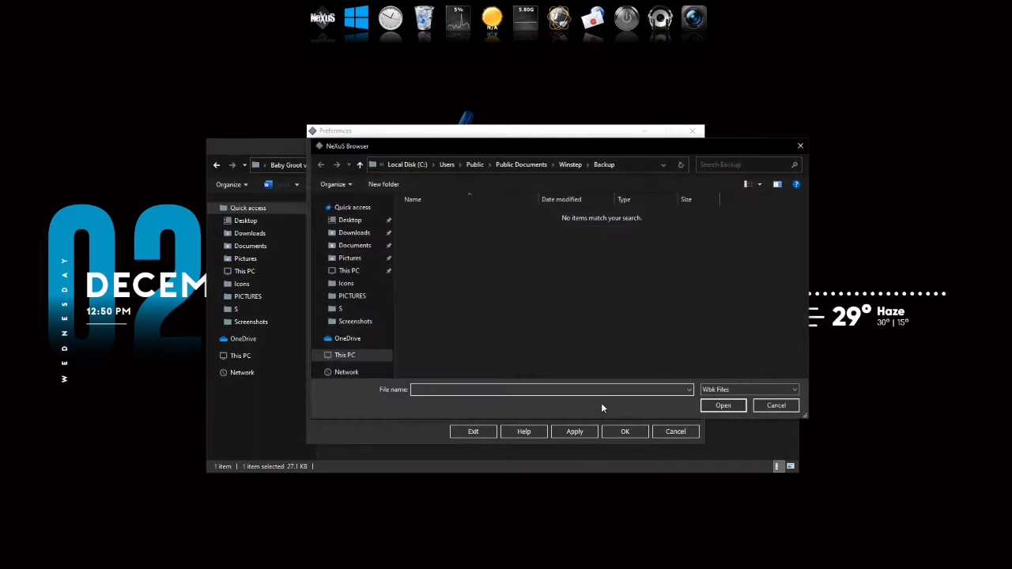
left_click(350, 220)
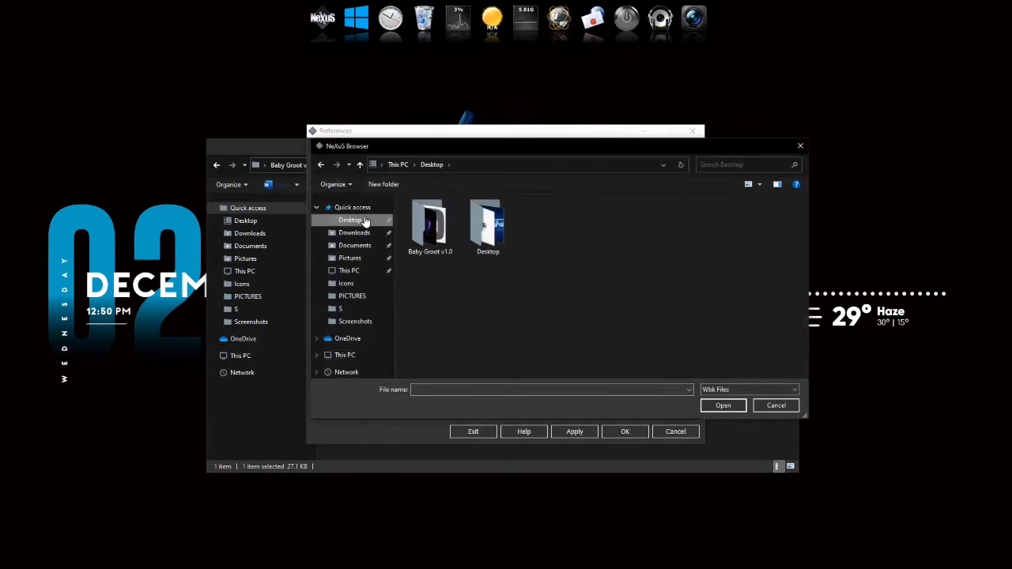
double_click(424, 227)
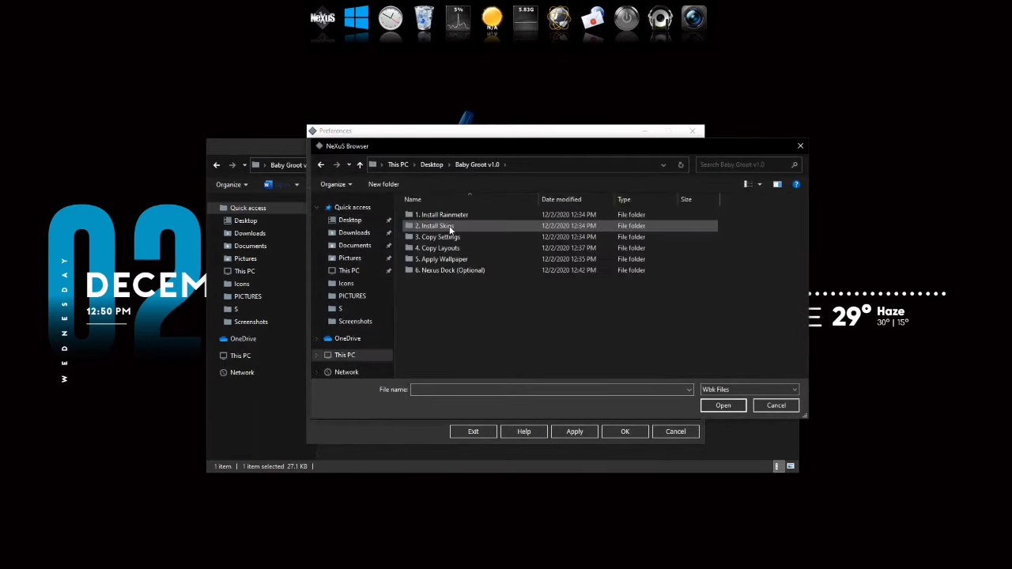
double_click(468, 271)
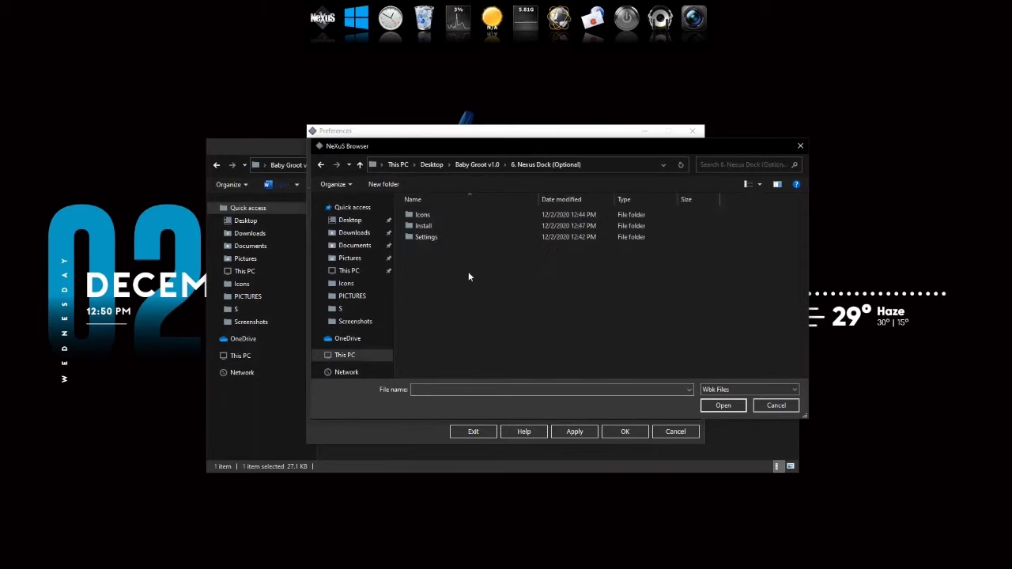
double_click(446, 238)
left_click(441, 217)
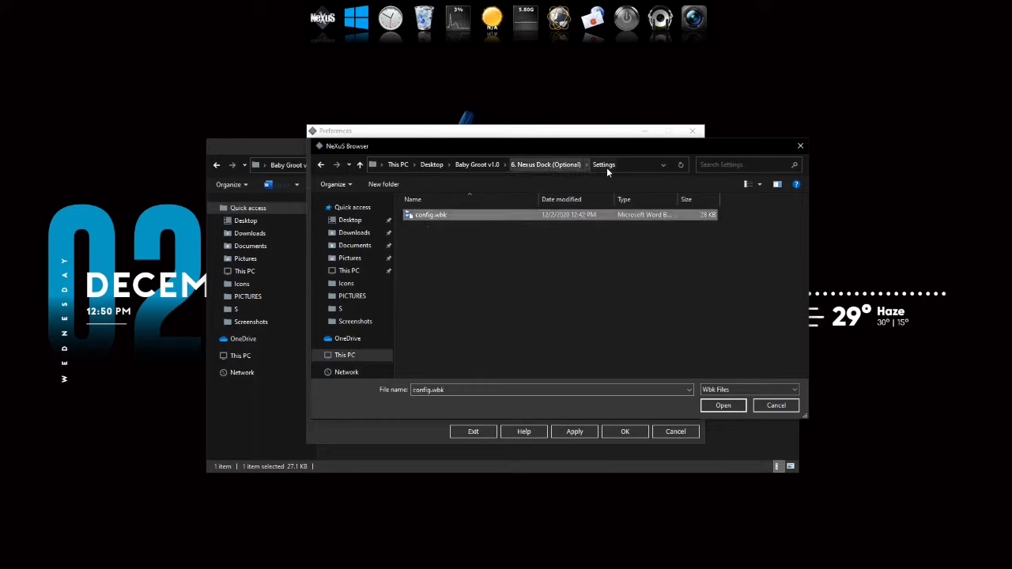
double_click(449, 220)
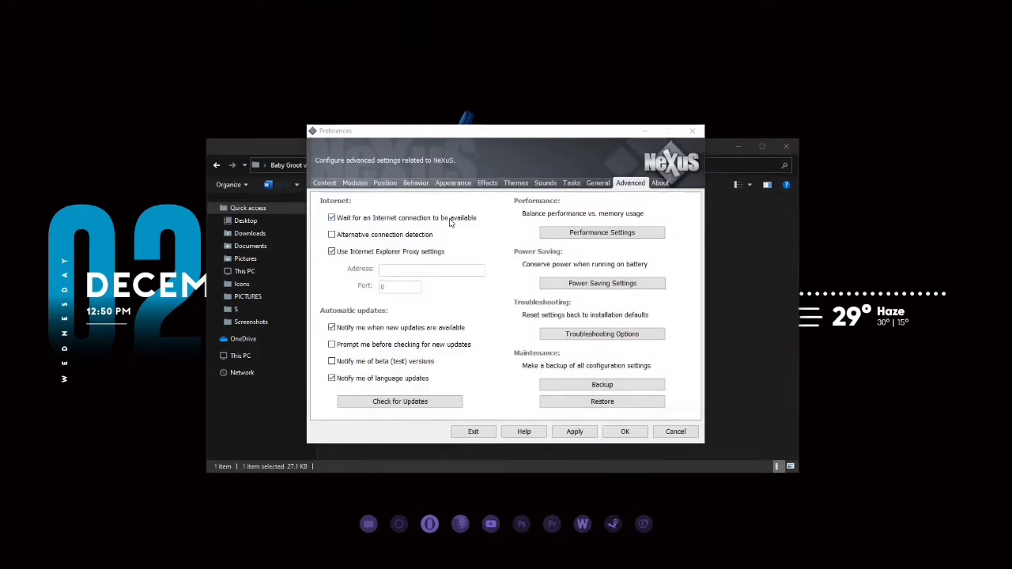
Apply and accept the dock preferences, postponing the Nexus update download, and close the Settings folder window
left_click(578, 437)
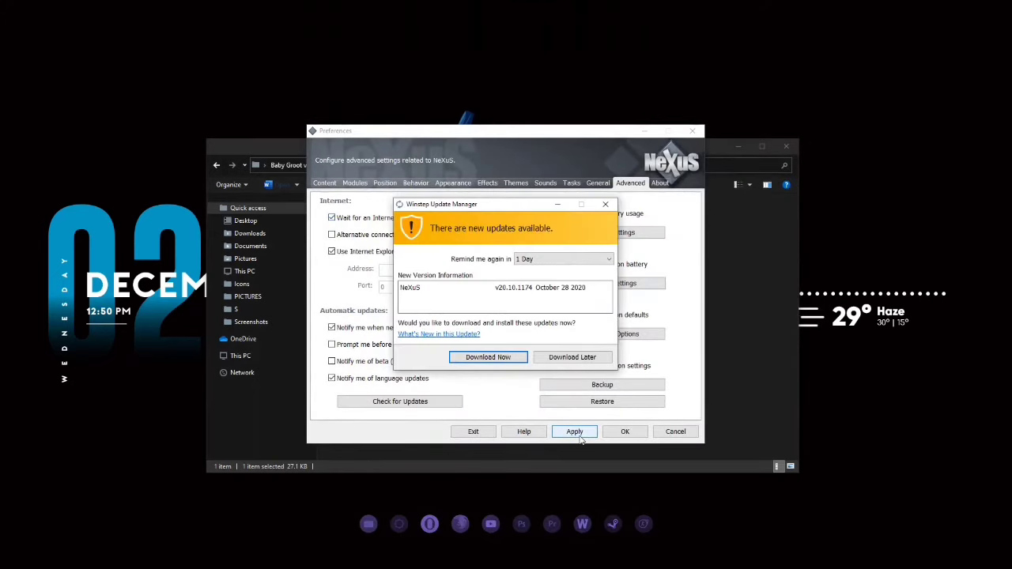
left_click(574, 357)
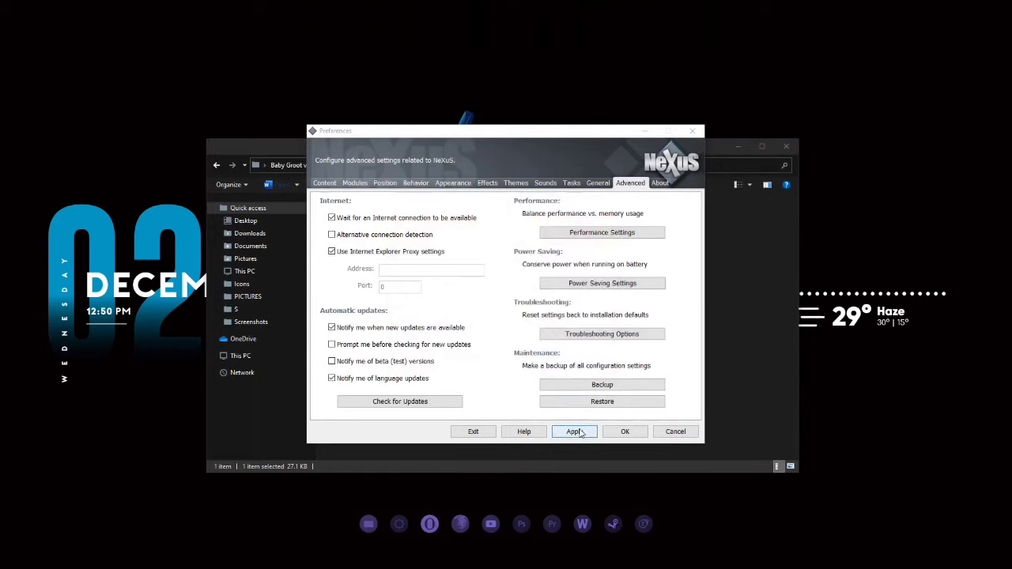
left_click(623, 433)
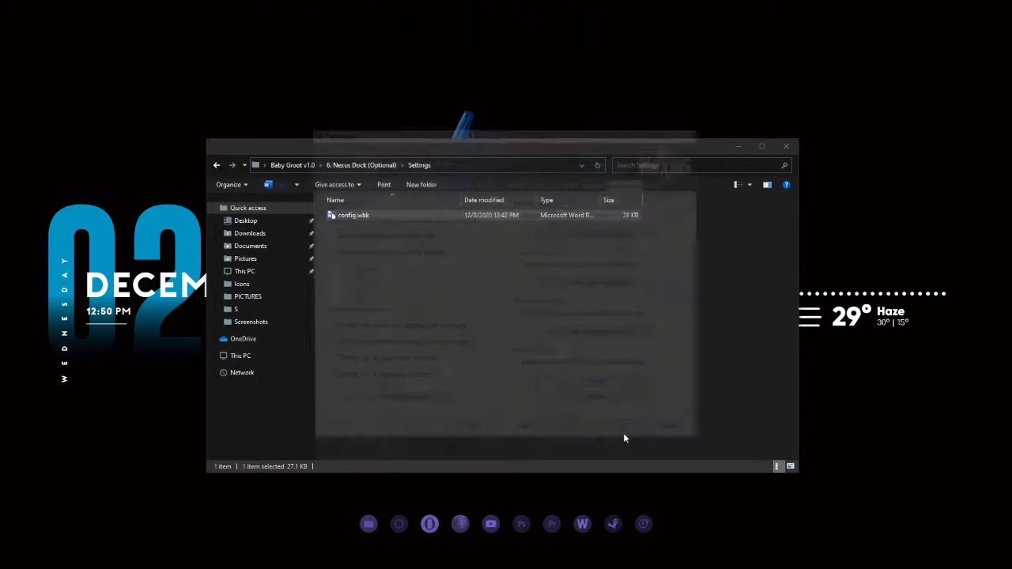
left_click(583, 366)
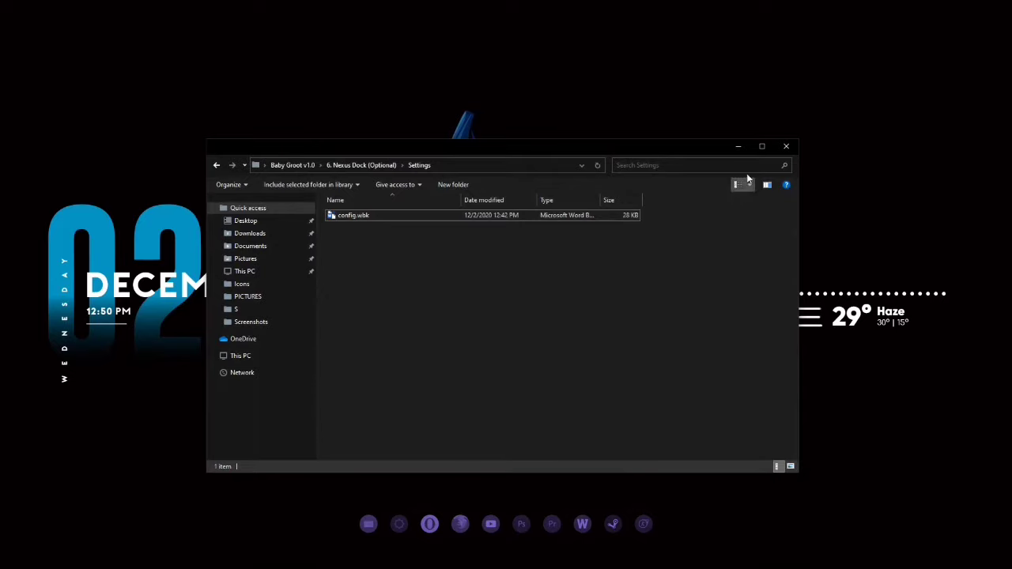
left_click(784, 146)
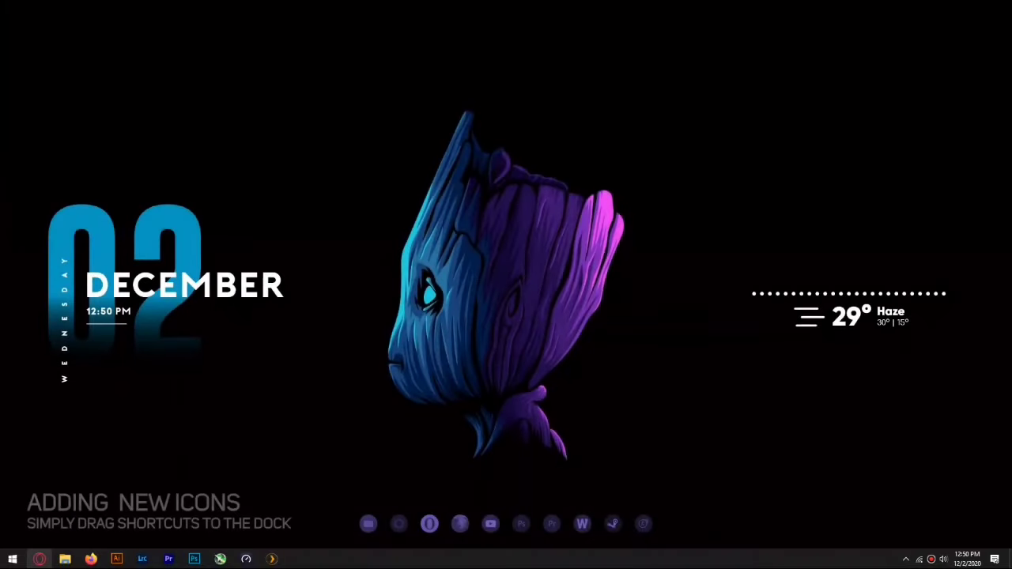
Open the file location of GeForce Experience from its entry in the Start menu's recently added apps
left_click(12, 559)
right_click(89, 266)
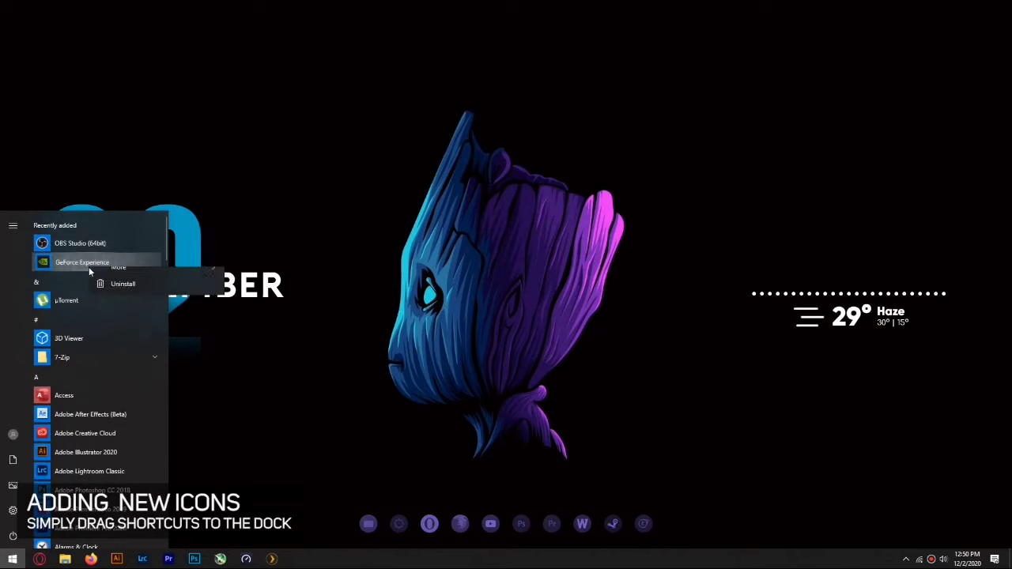
mouse_move(184, 295)
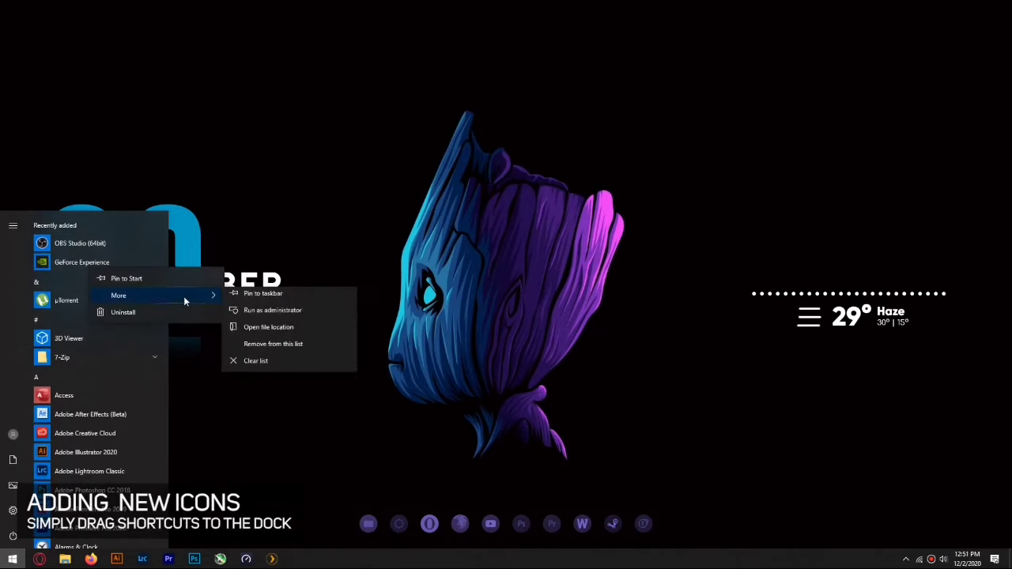
left_click(293, 339)
left_click_drag(475, 147, 391, 114)
left_click(408, 253)
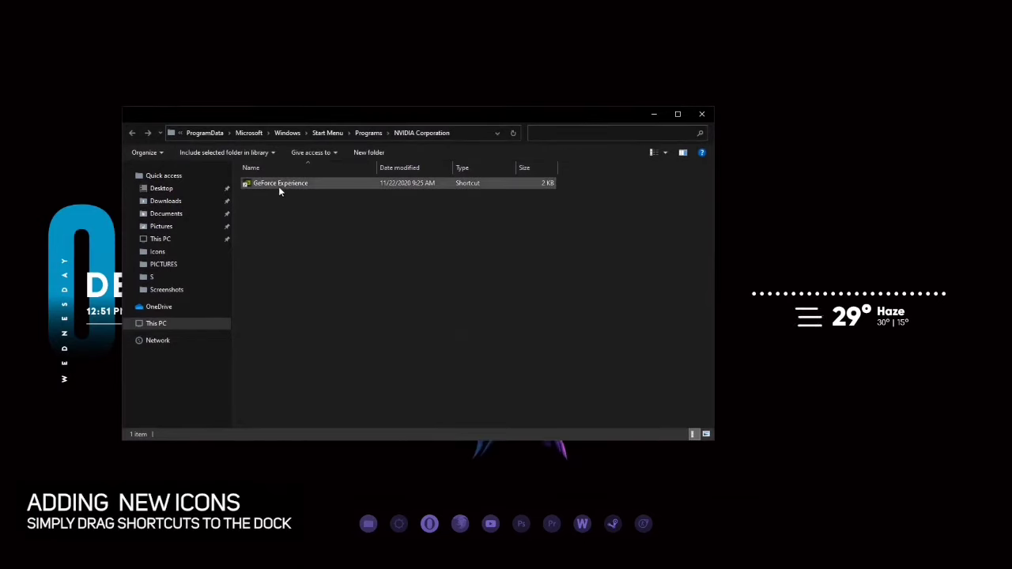
Add the GeForce Experience shortcut to the dock, just before its last icon
left_click(279, 186)
left_click_drag(278, 186, 635, 531)
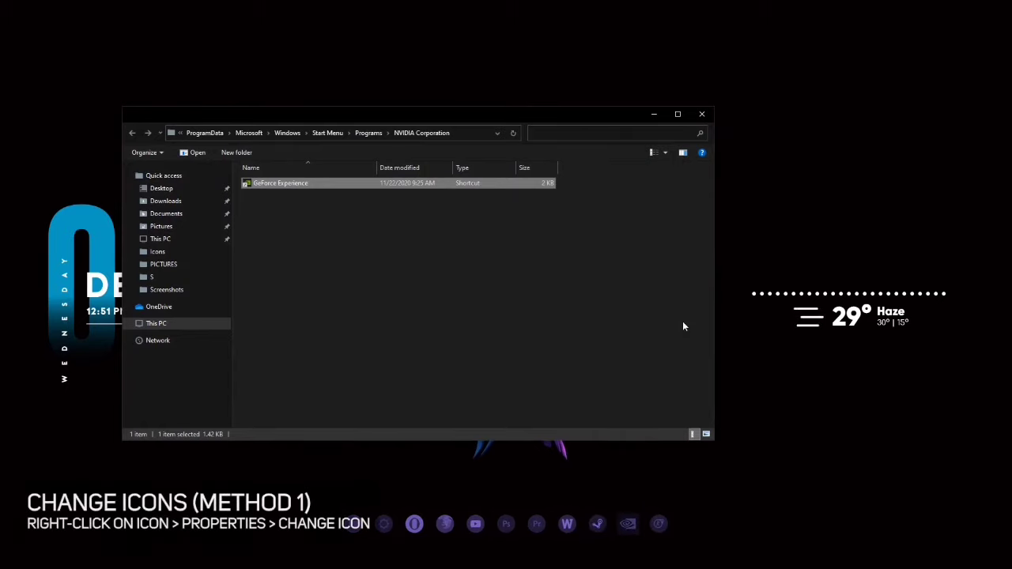
left_click(567, 308)
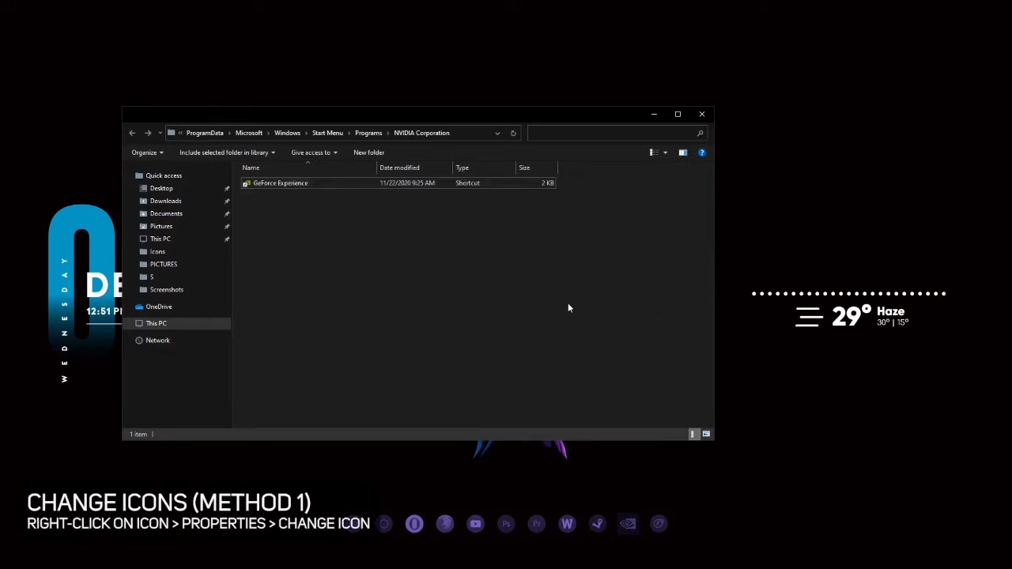
Inspect the GeForce Experience dock entry's properties and its icon file browser, keeping the current icon
right_click(633, 522)
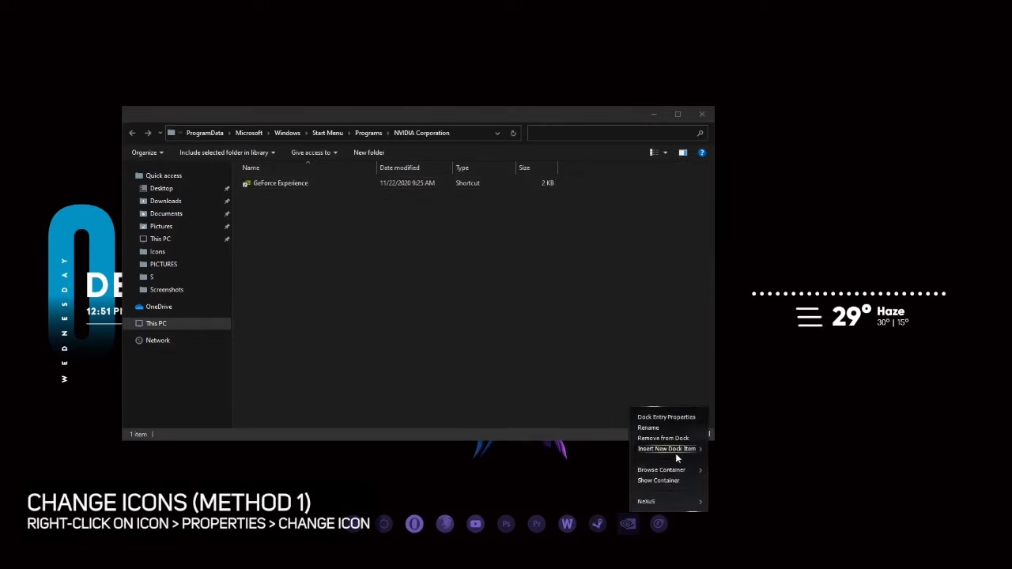
left_click(670, 418)
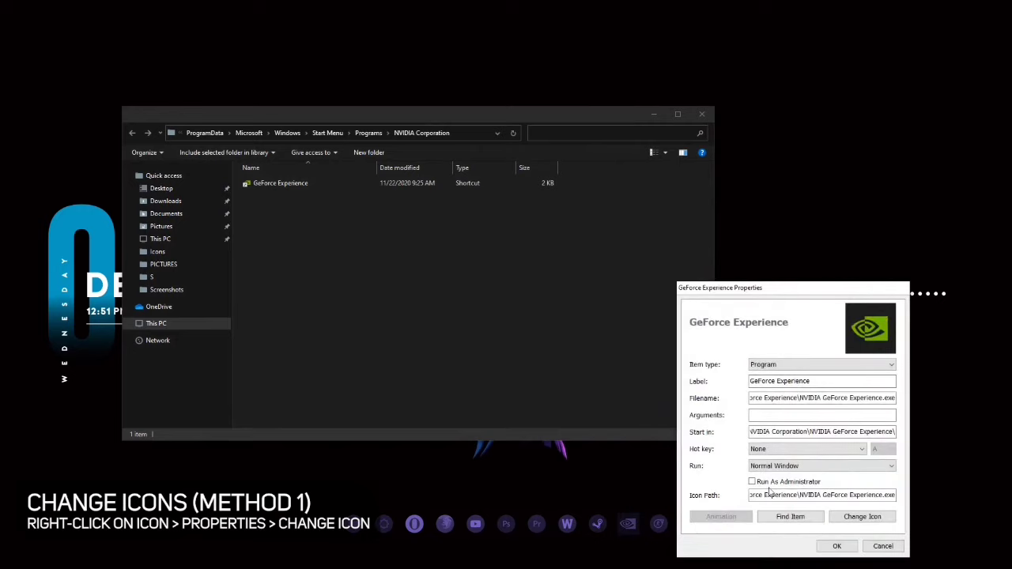
left_click(861, 519)
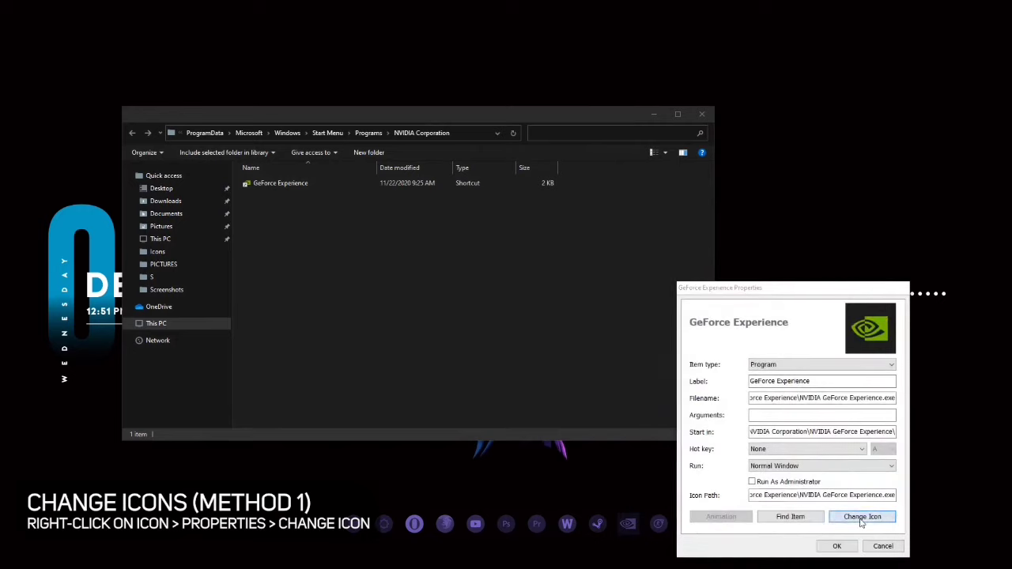
left_click(802, 377)
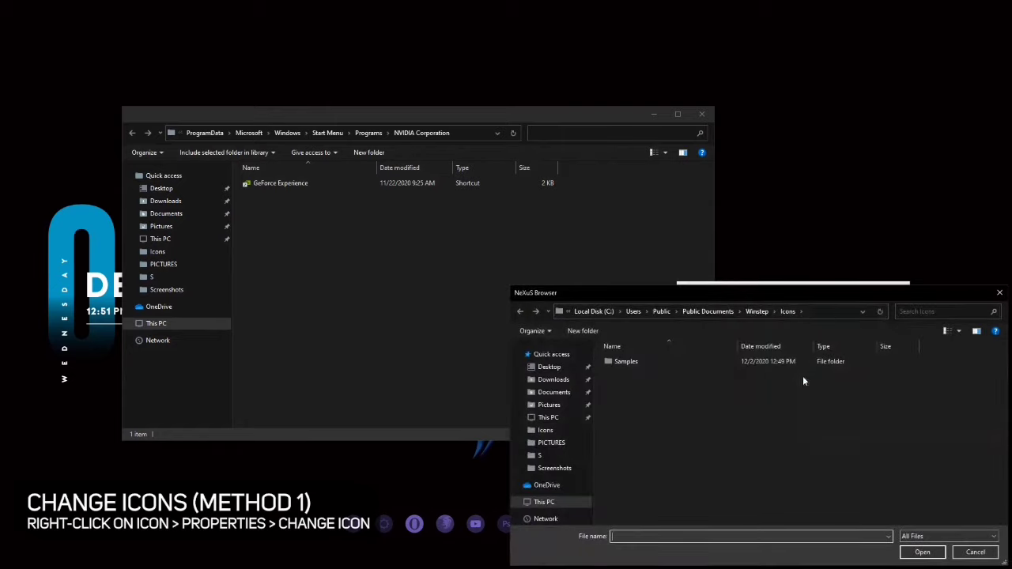
left_click(999, 293)
left_click(828, 345)
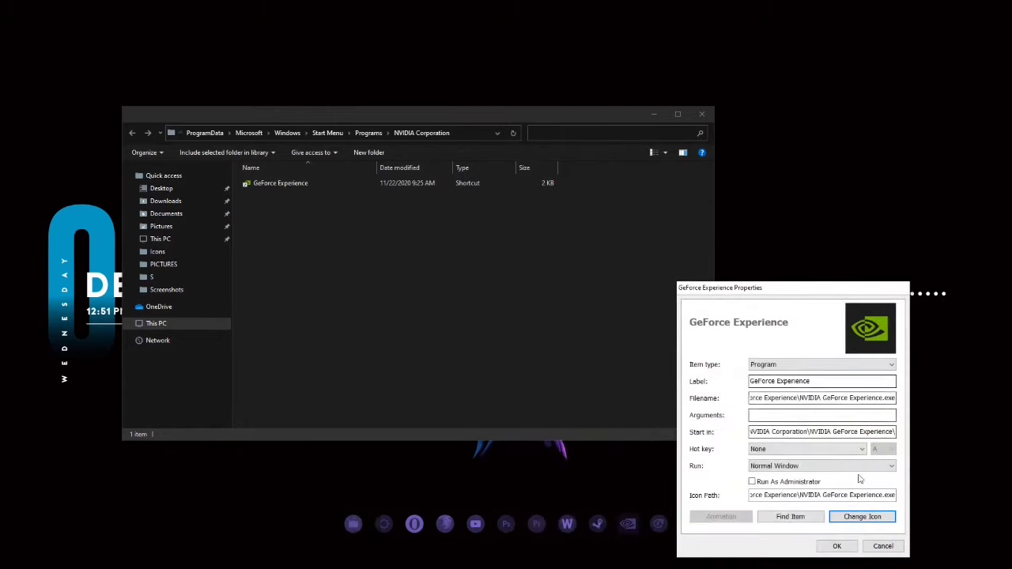
left_click(838, 546)
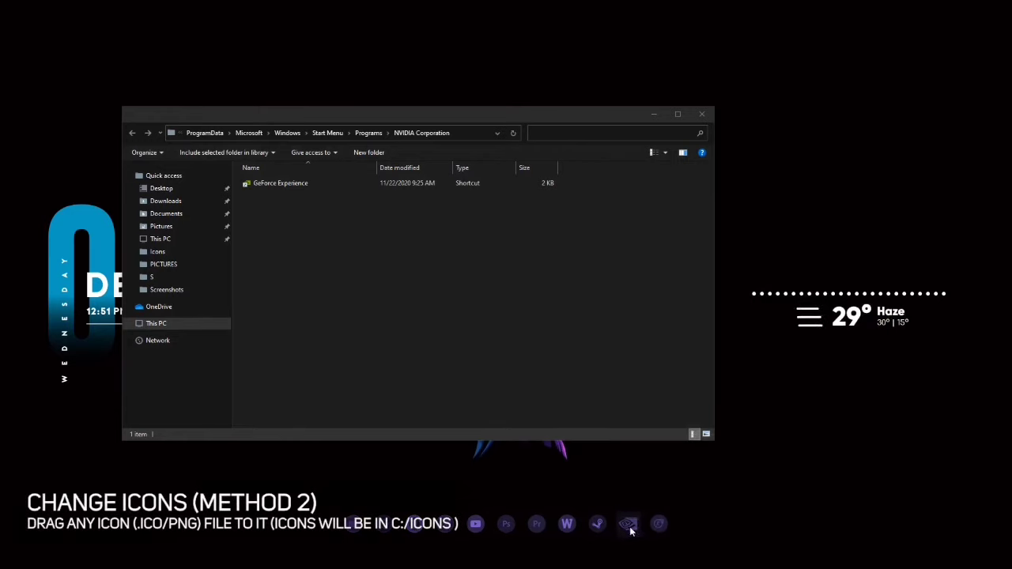
Open the PNG folder inside the Icons folder on Local Disk (C:)
left_click(221, 322)
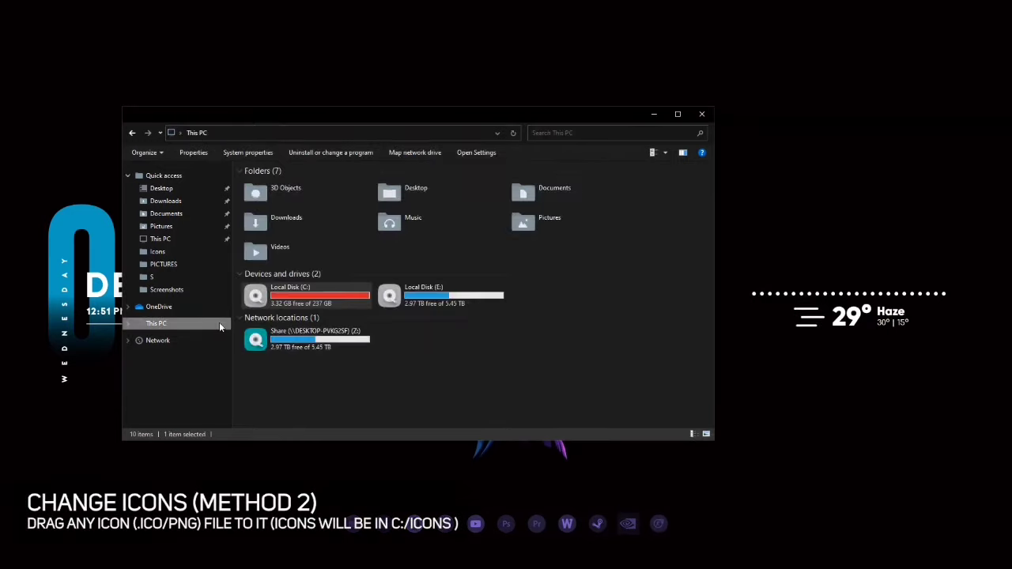
left_click(275, 296)
double_click(275, 296)
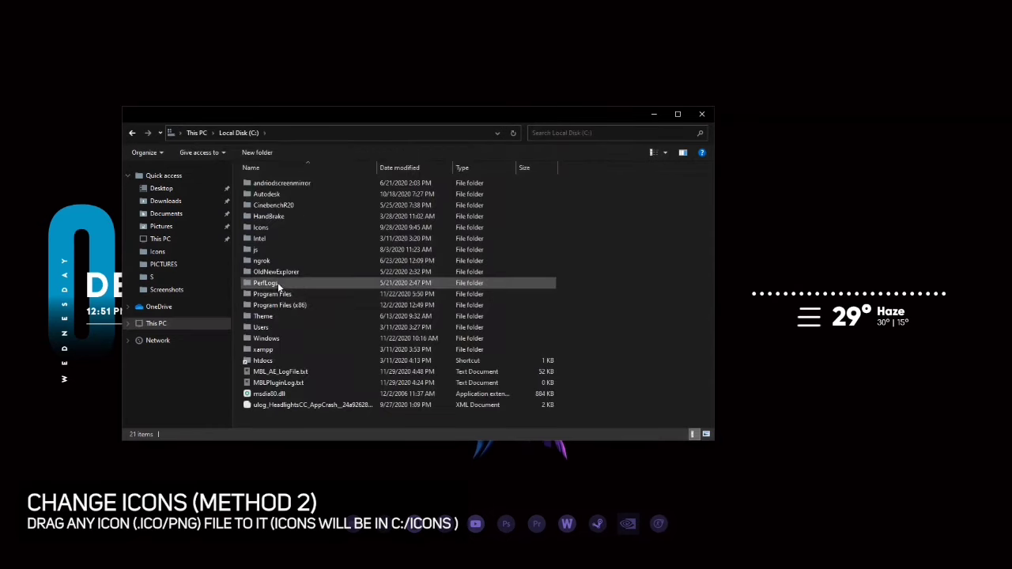
double_click(274, 227)
double_click(272, 205)
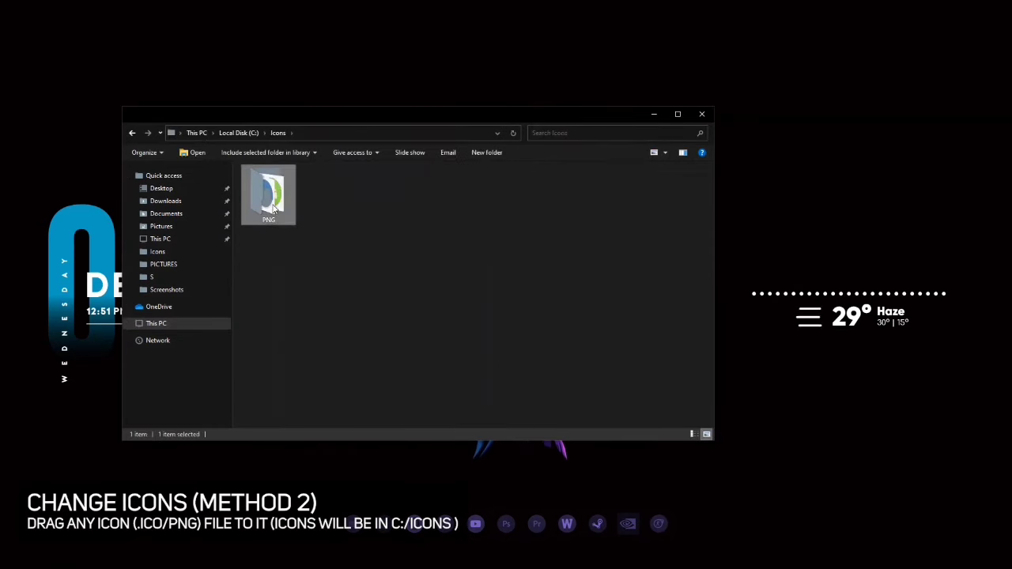
Find and select nvidia.png among the icons starting with "n" in the PNG folder
left_click(366, 264)
key("n")
key("n")
key("n")
key("n")
key("n")
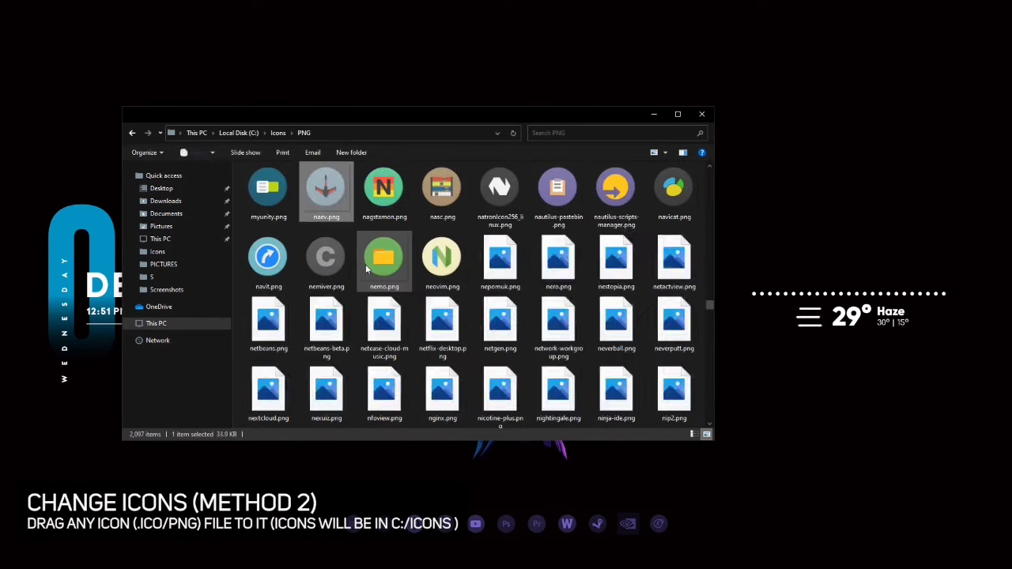
key("n")
key("n")
key("n")
key("n")
key("n")
key("n")
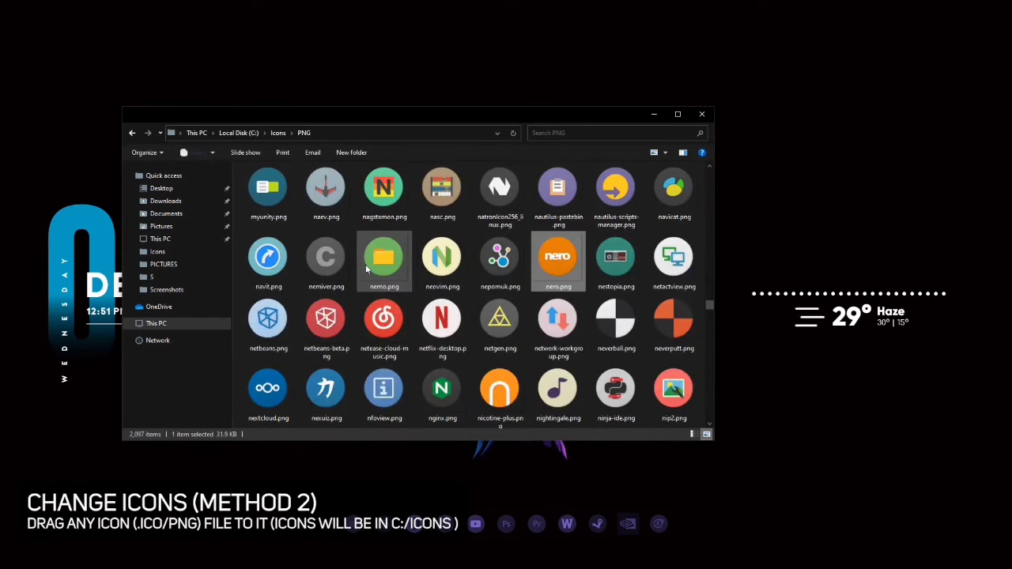
scroll(365, 265, "down", 3)
scroll(366, 269, "down", 2)
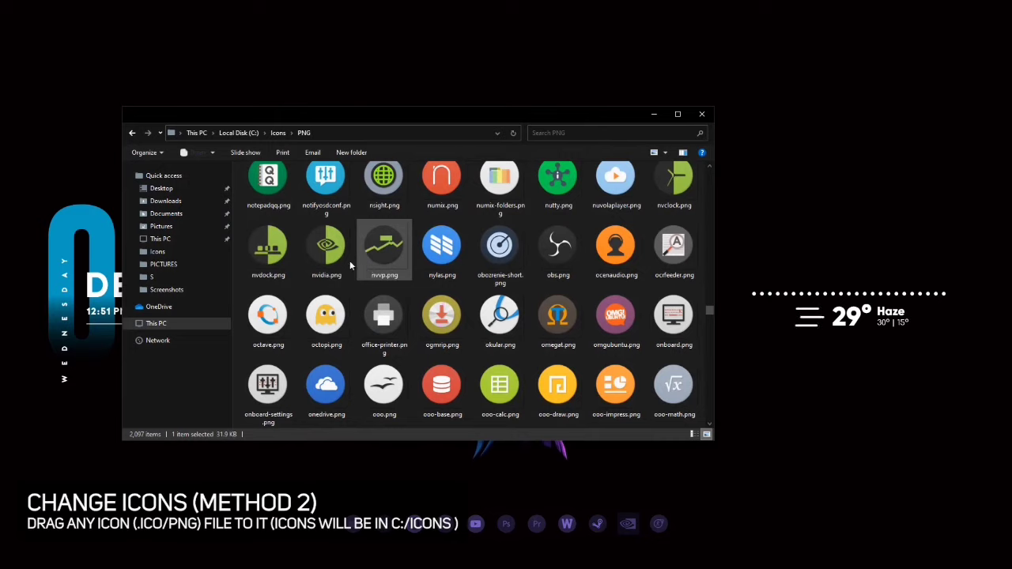
left_click(345, 265)
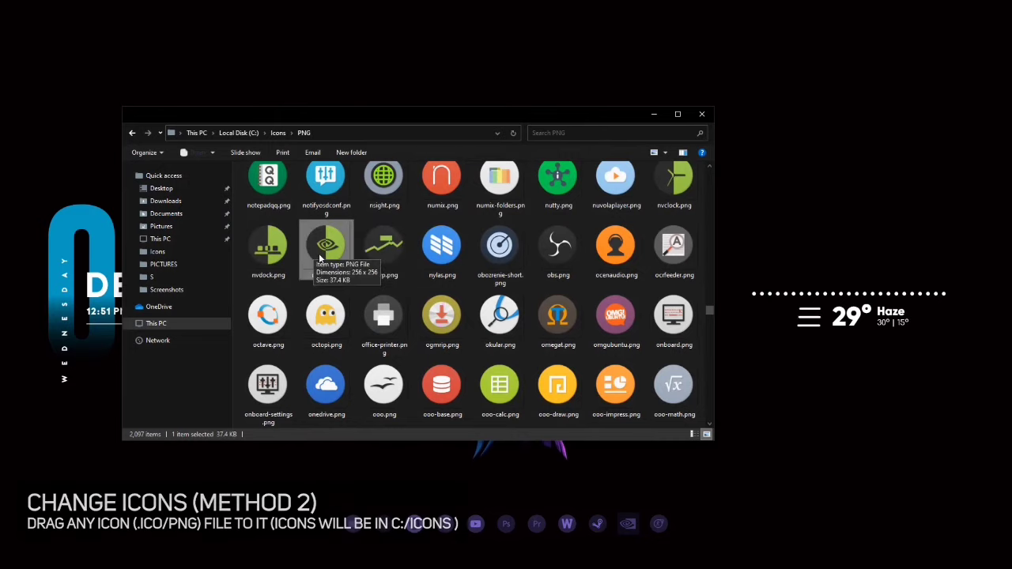
Apply nvidia.png as the icon of the GeForce Experience dock entry and close the PNG folder window
left_click_drag(325, 257, 632, 528)
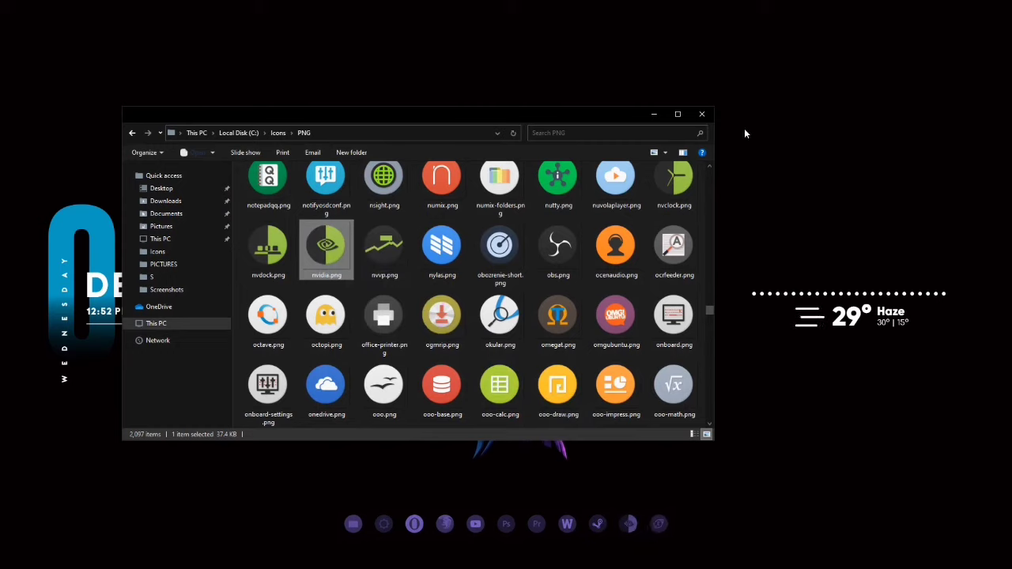
left_click(706, 111)
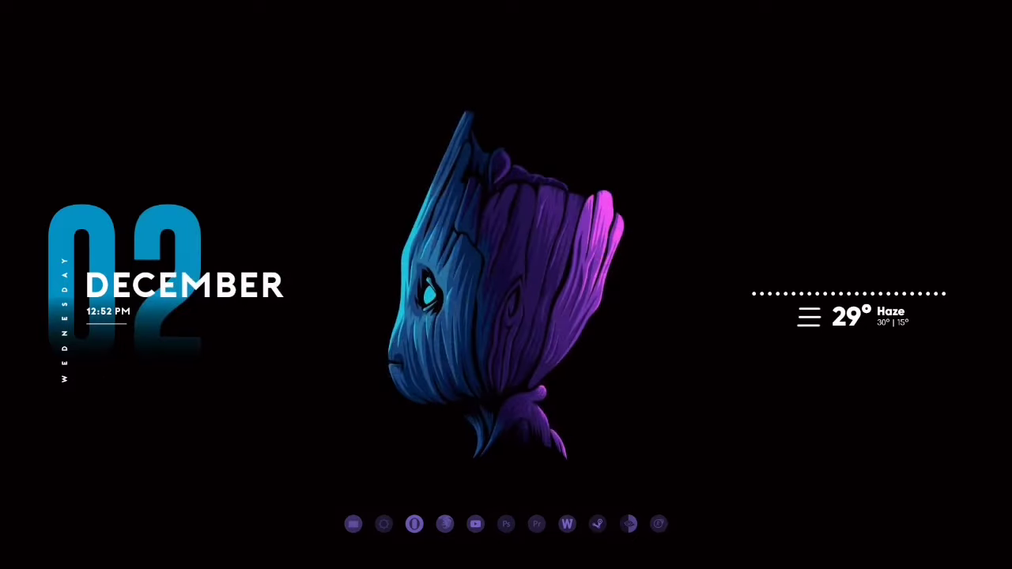